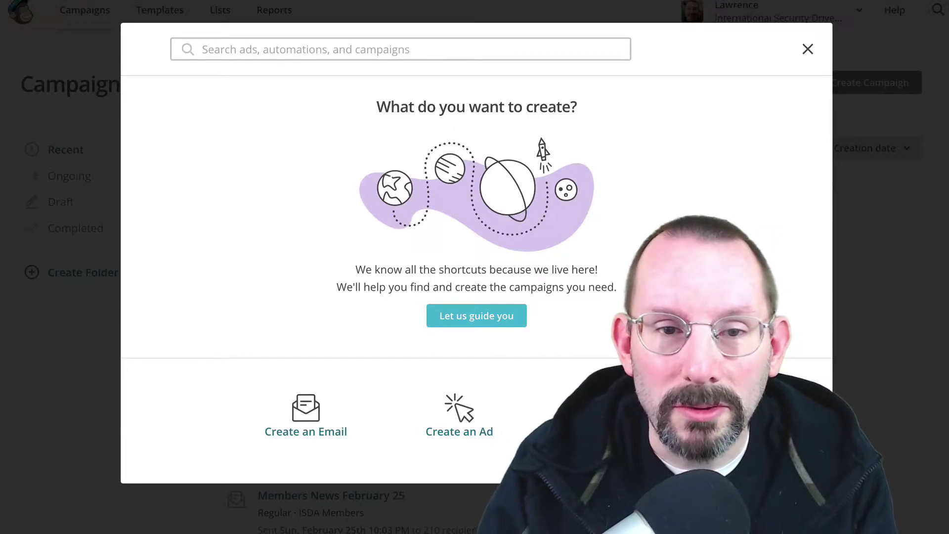
- Dismiss the search suggestions, then close and reopen the Create Campaign dialog to reveal the landing page option
left_click(467, 51)
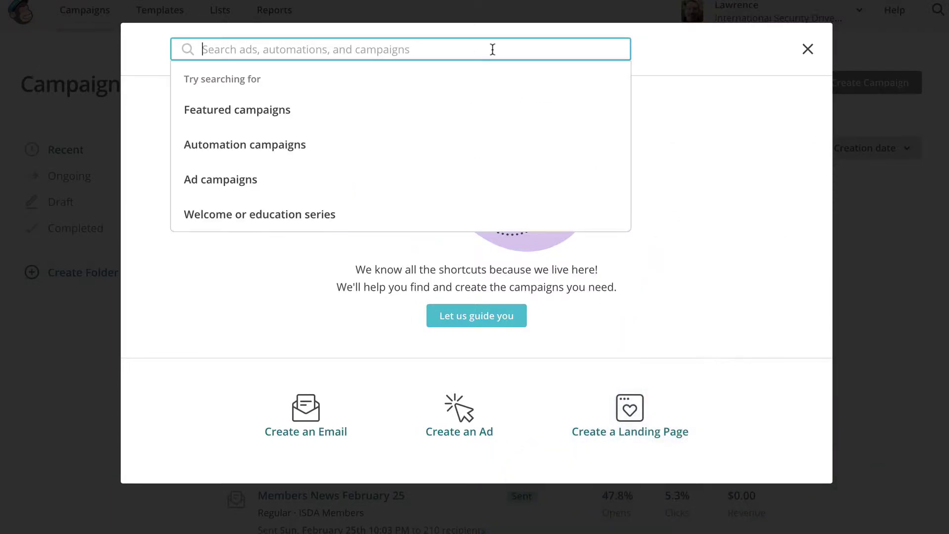
left_click(761, 437)
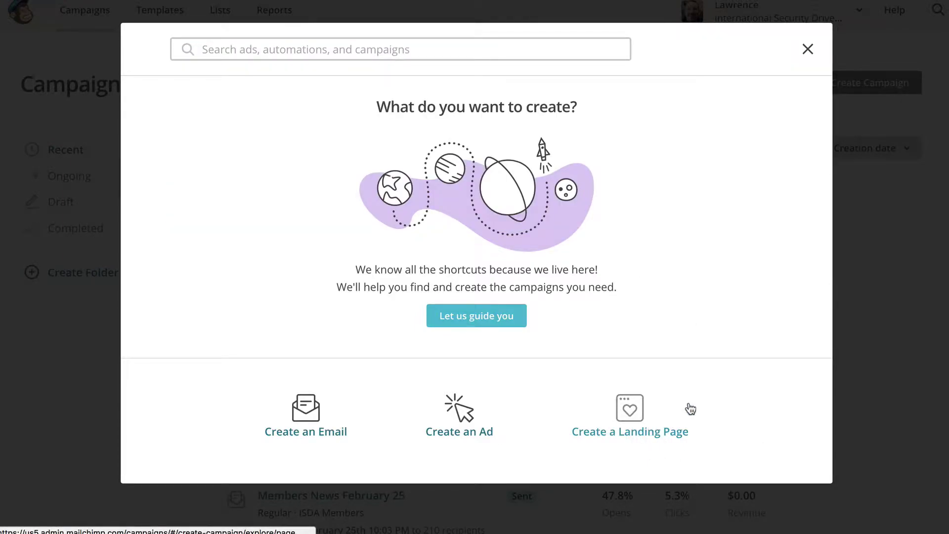
left_click(806, 53)
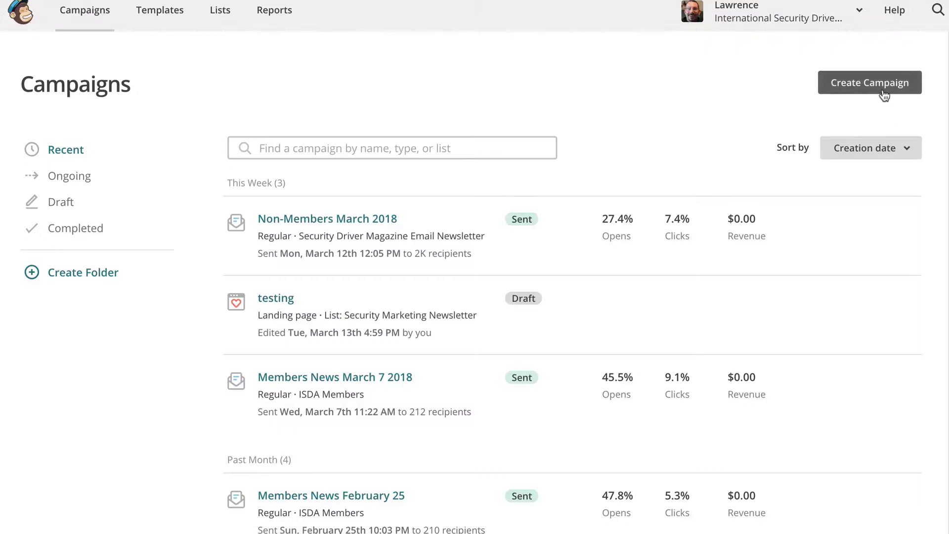
left_click(874, 82)
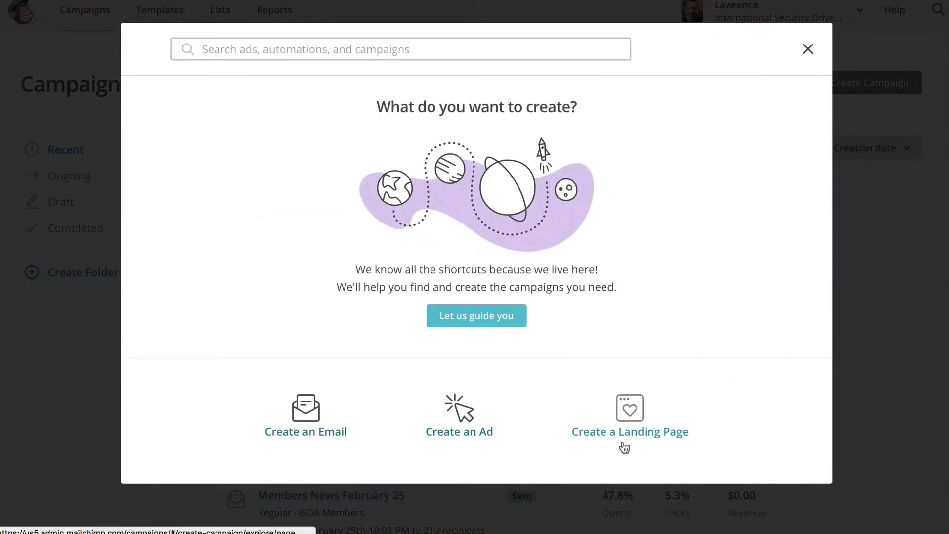
- Choose Create a Landing Page and name it 'test'
left_click(641, 411)
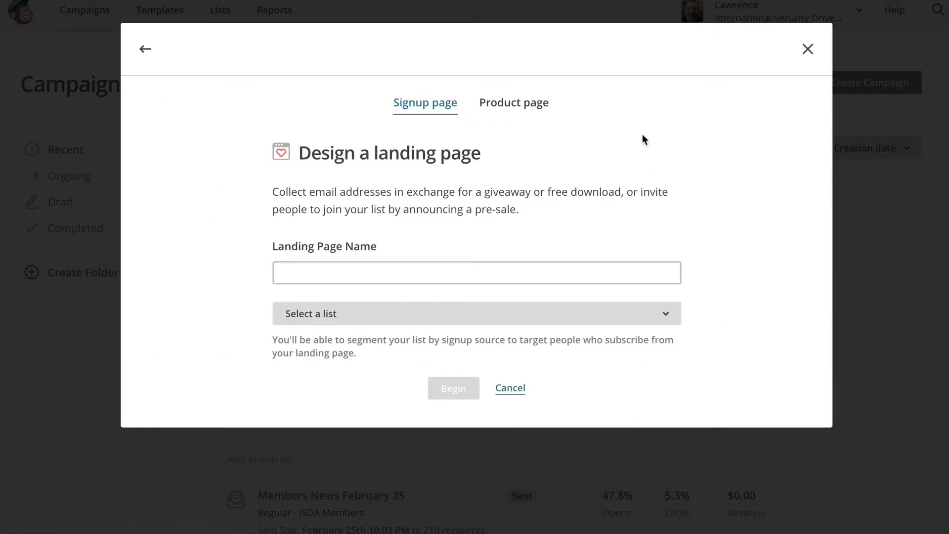
left_click(470, 269)
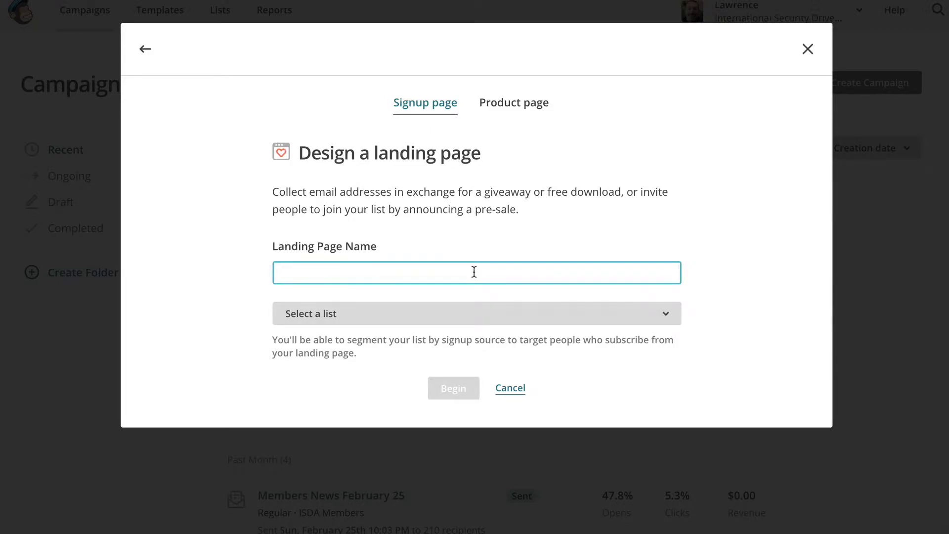
left_click(330, 271)
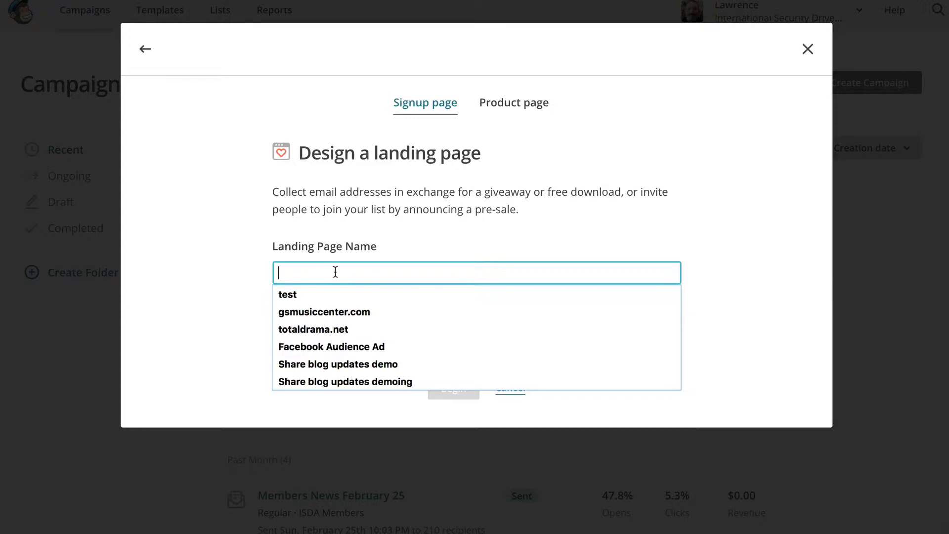
type("test")
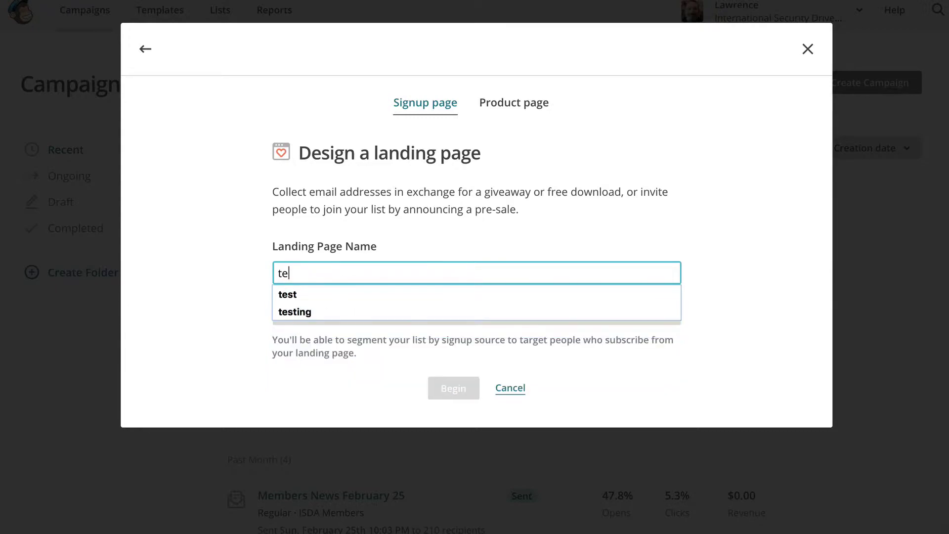
left_click(447, 235)
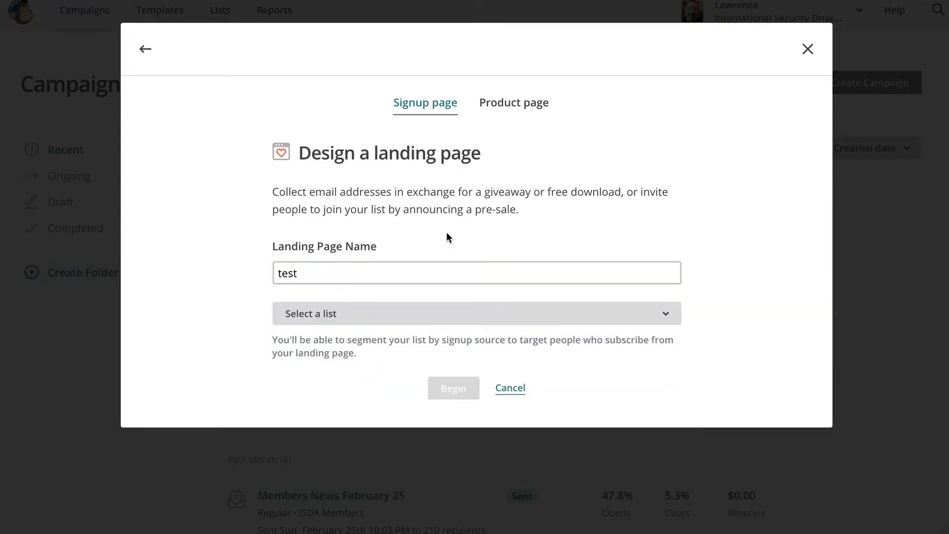
- Link the page to the Security Marketing Newsletter list and begin editing
left_click(664, 315)
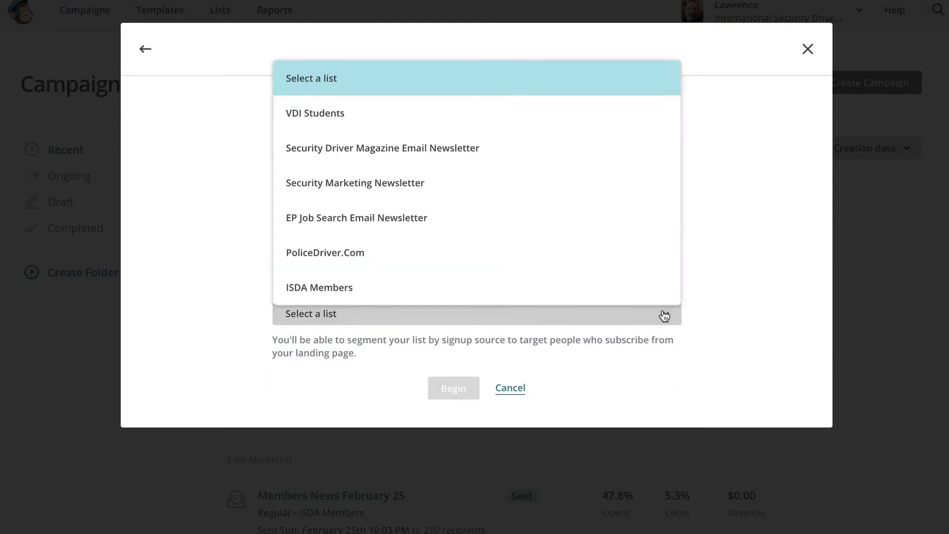
left_click(443, 183)
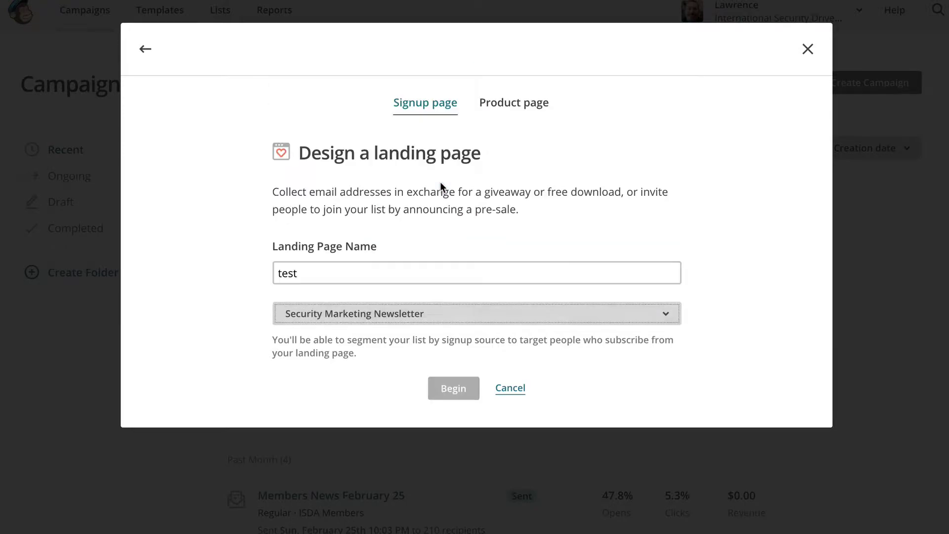
left_click(450, 388)
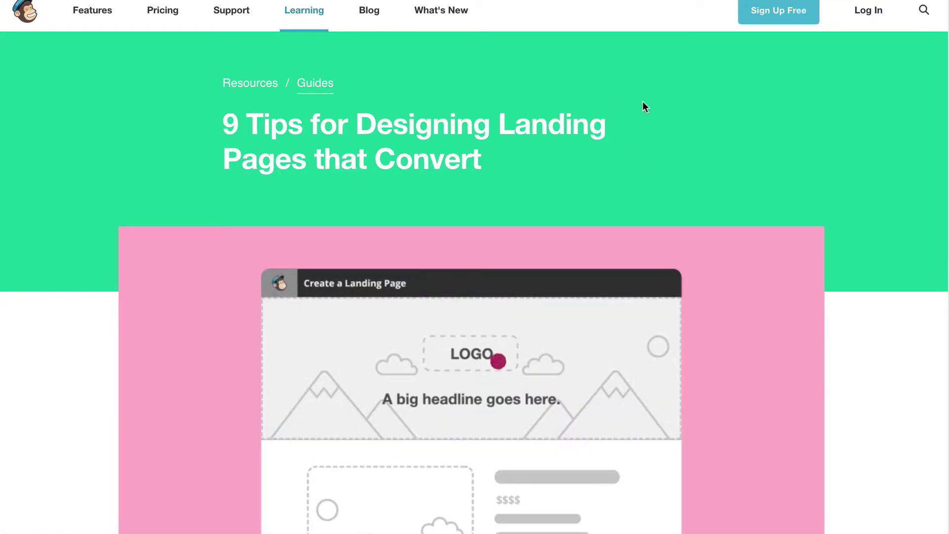
scroll(618, 126, "down", 4)
scroll(607, 141, "down", 2)
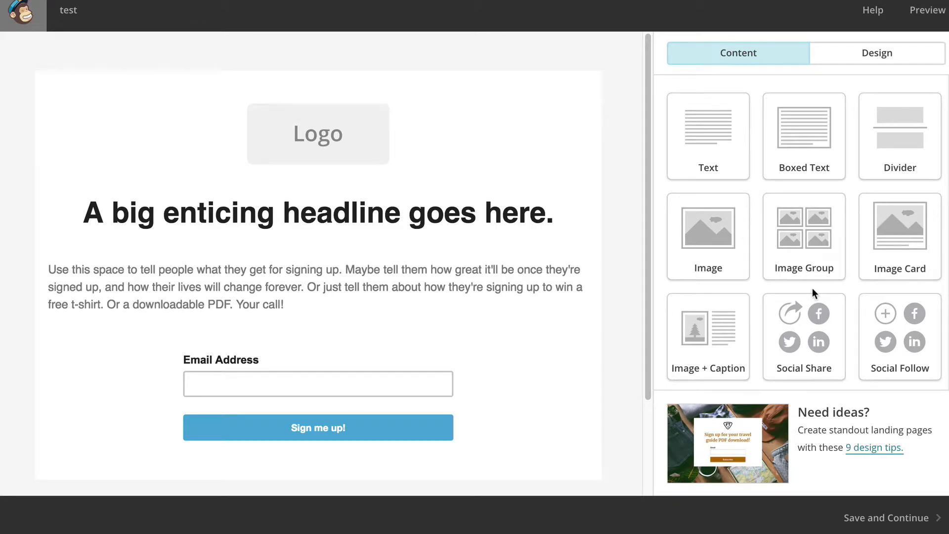
scroll(815, 293, "down", 2)
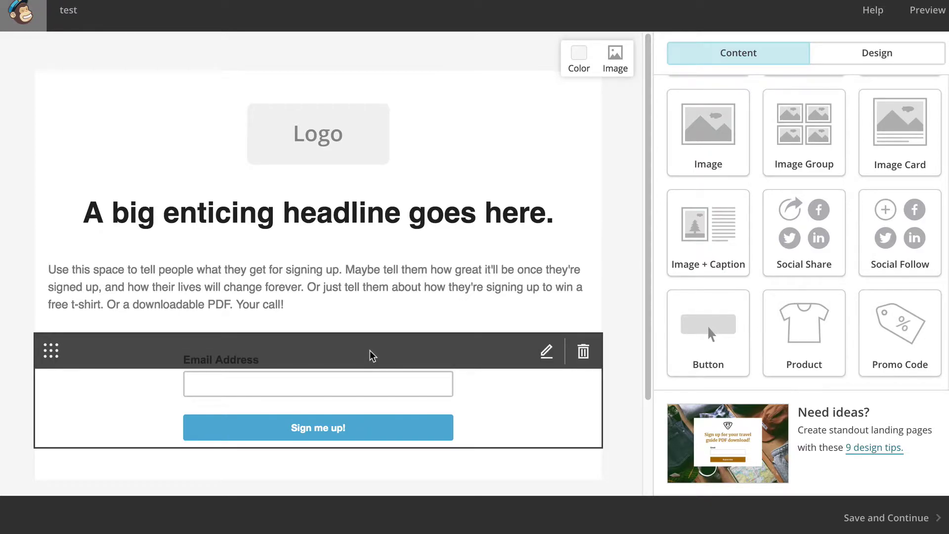
- Add First Name and Last Name fields to the signup form, leaving the blog posts opt-in unticked
left_click(370, 351)
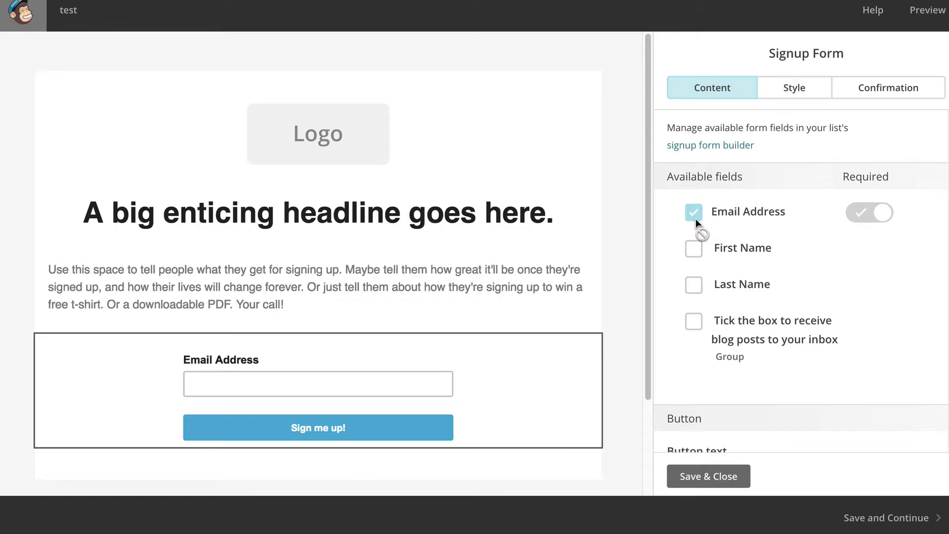
left_click(694, 252)
left_click(694, 289)
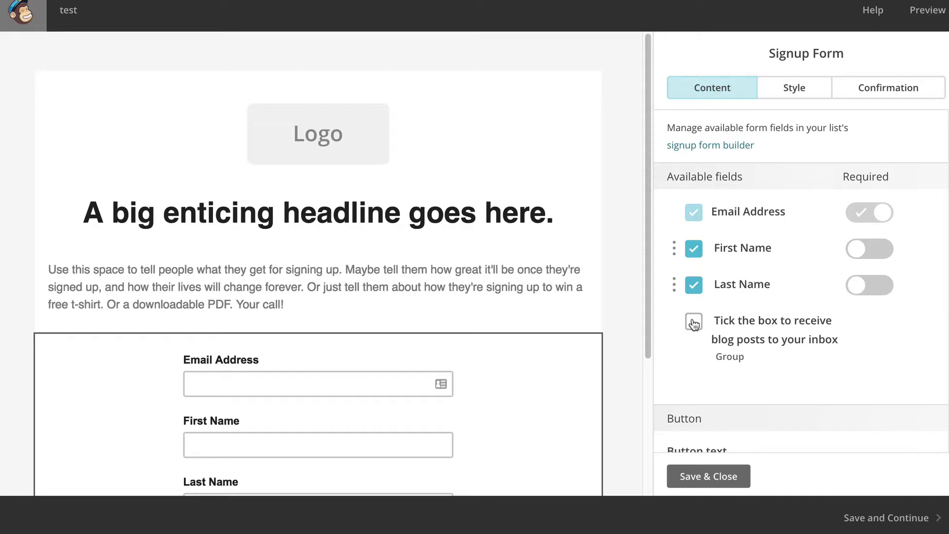
left_click(694, 322)
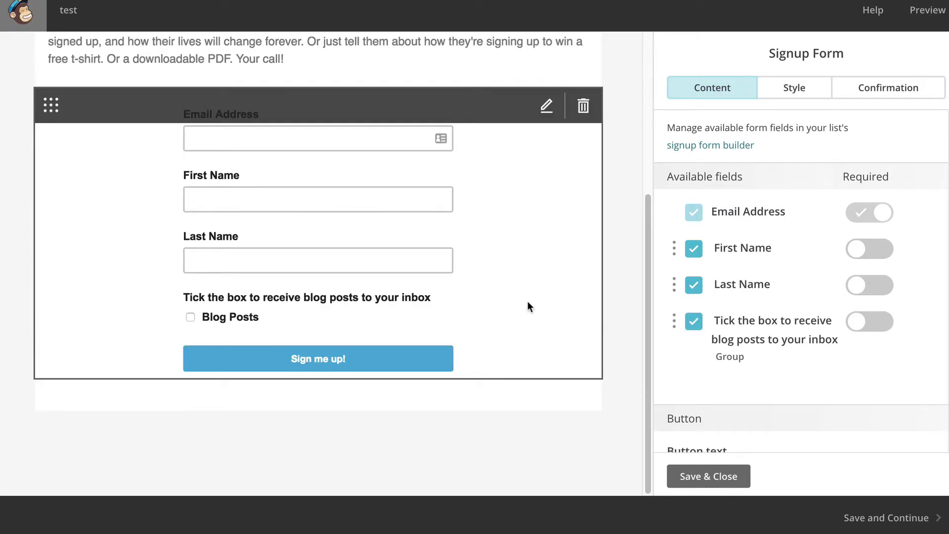
scroll(535, 304, "up", 2)
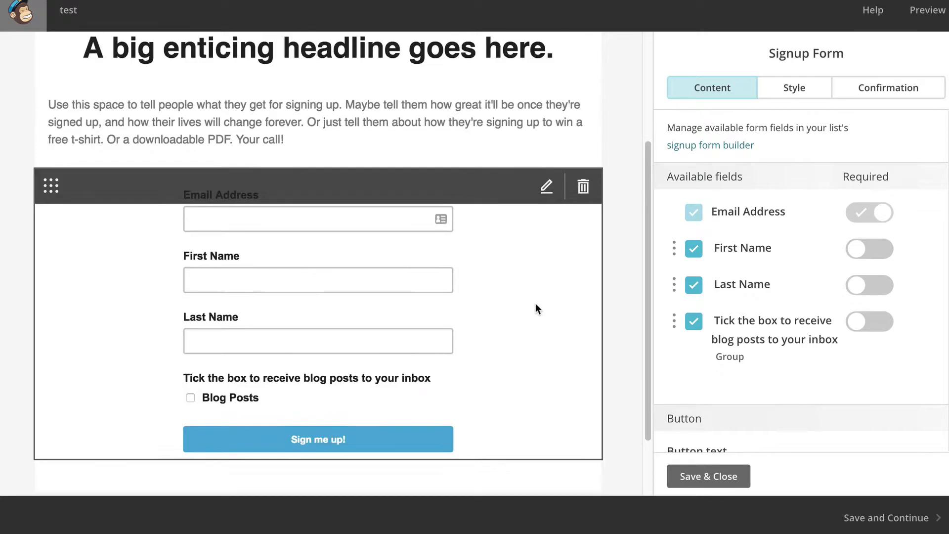
left_click(694, 322)
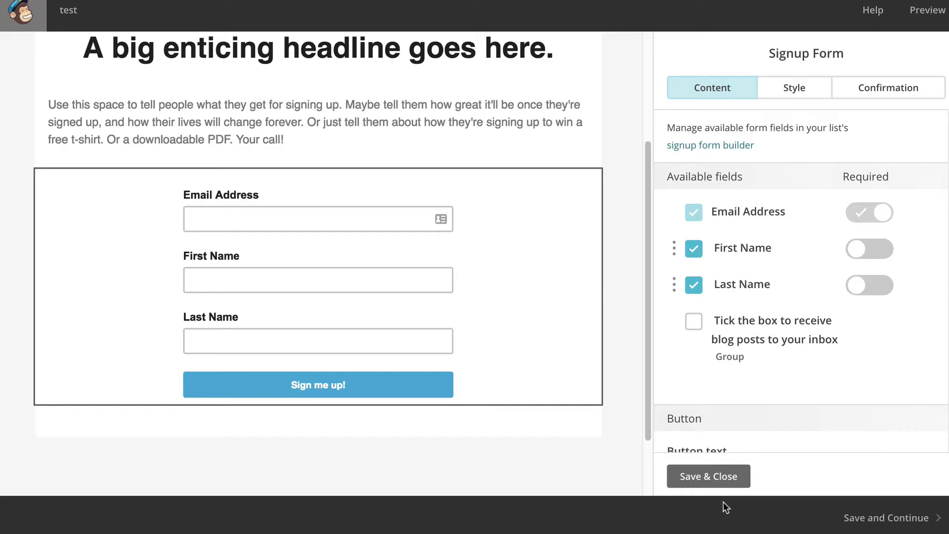
scroll(750, 348, "down", 1)
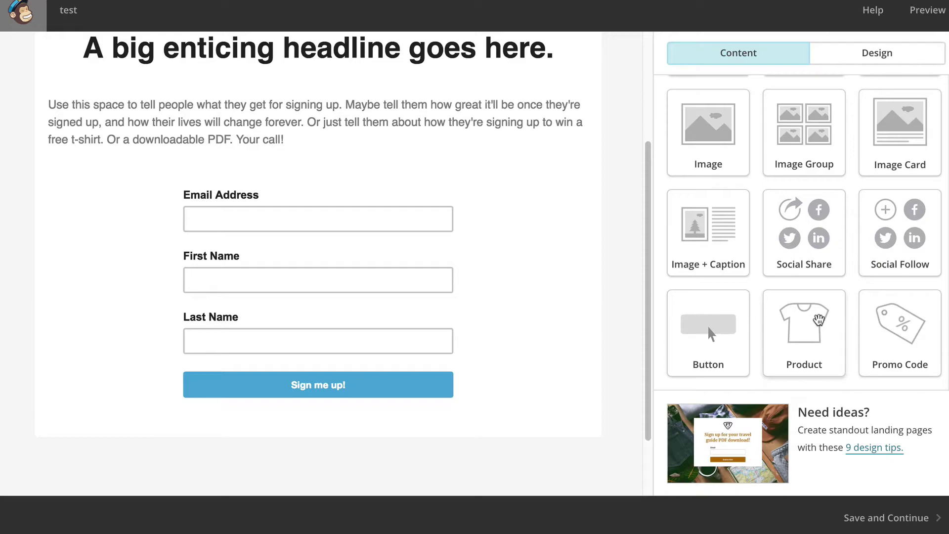
- Place a Product block below the Sign me up button using the Security Marketing Solutions store, then save it
left_click_drag(820, 321, 337, 429)
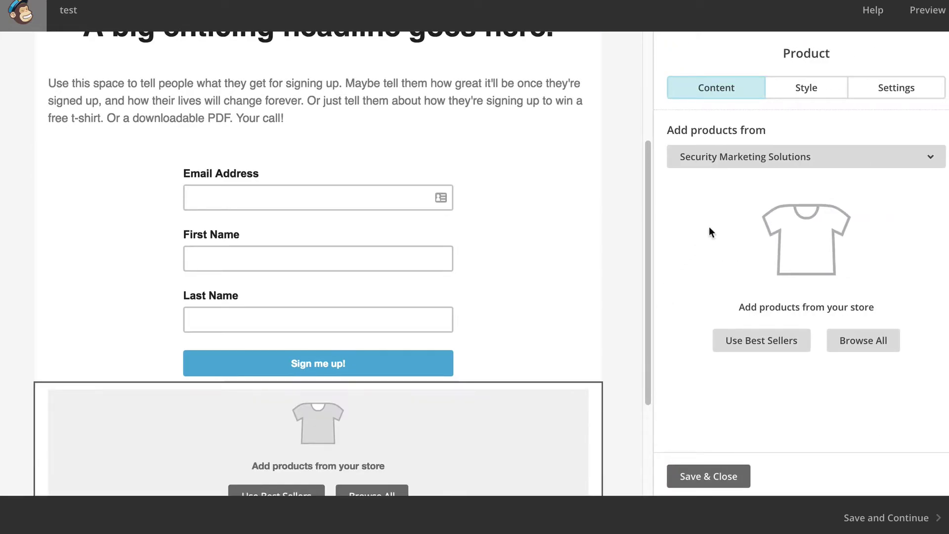
left_click(934, 157)
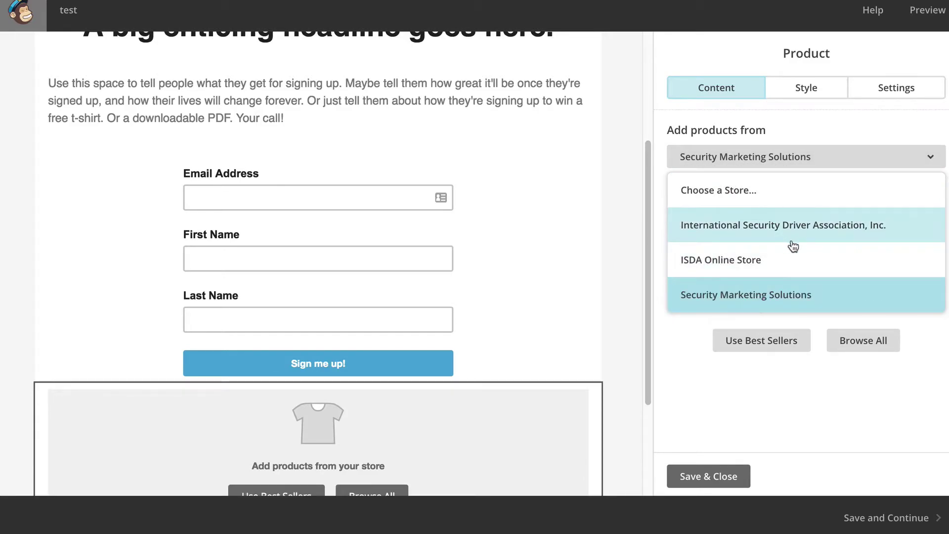
left_click(817, 119)
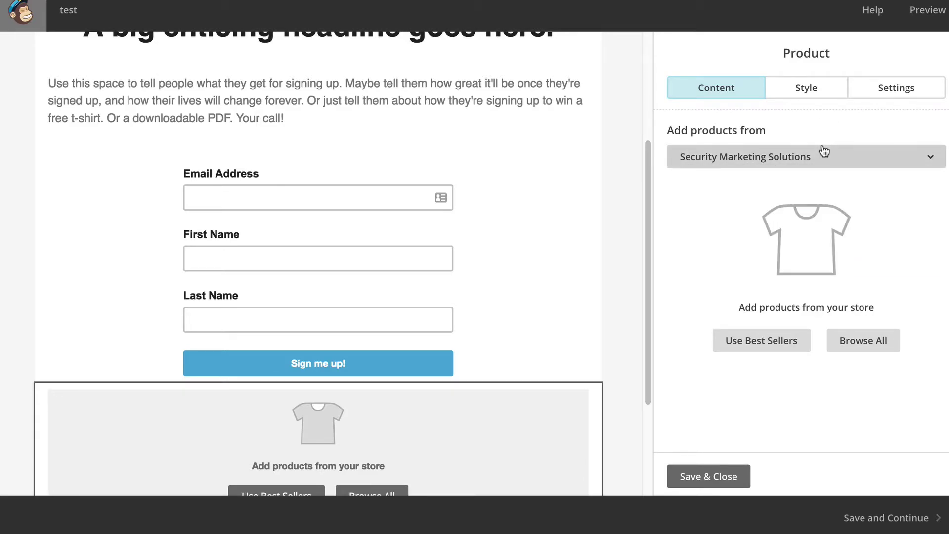
left_click(721, 477)
scroll(592, 314, "down", 3)
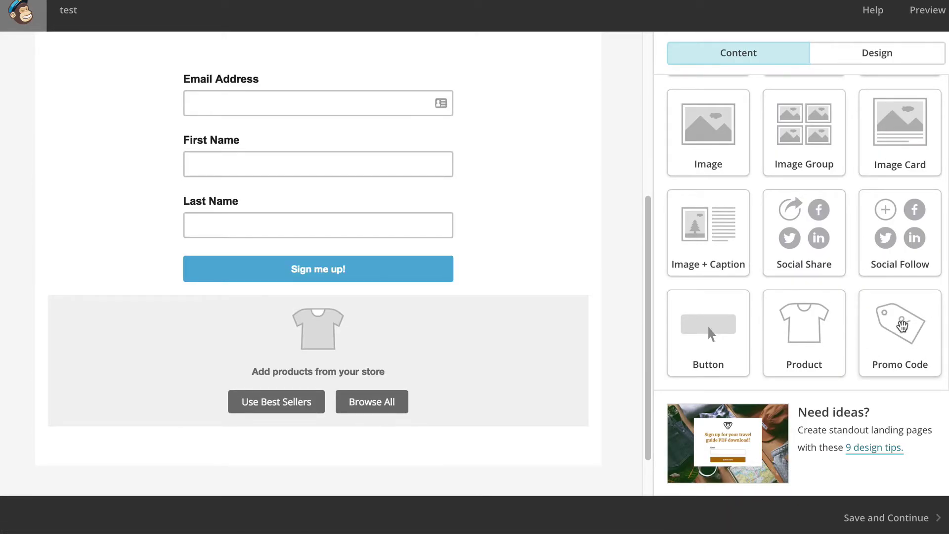
- Insert a Promo Code block above the Product block, drawing codes from ISDA Online Store
left_click_drag(901, 325, 465, 299)
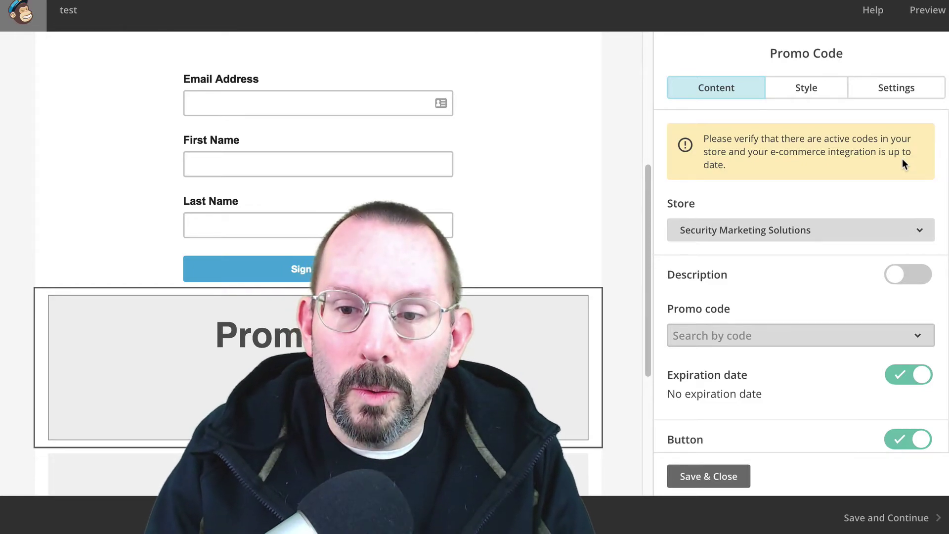
left_click(919, 229)
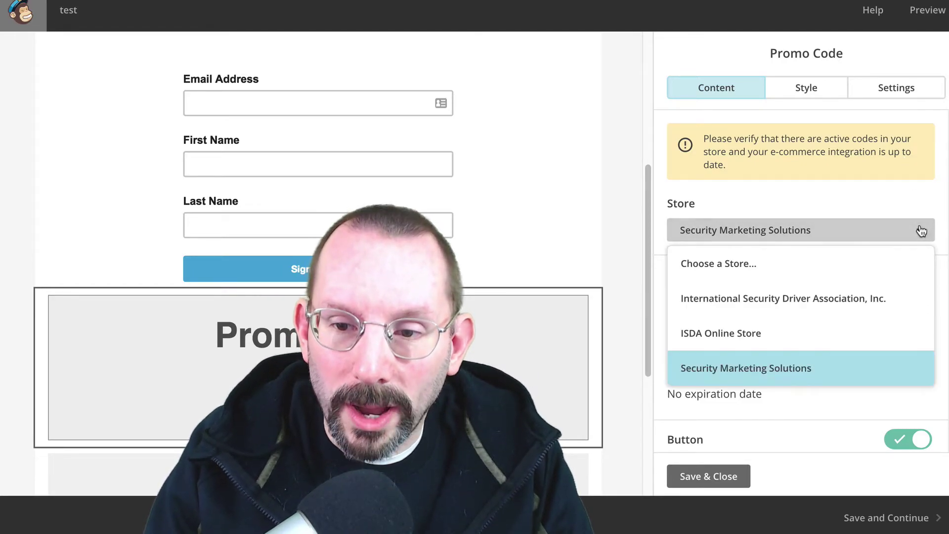
left_click(799, 332)
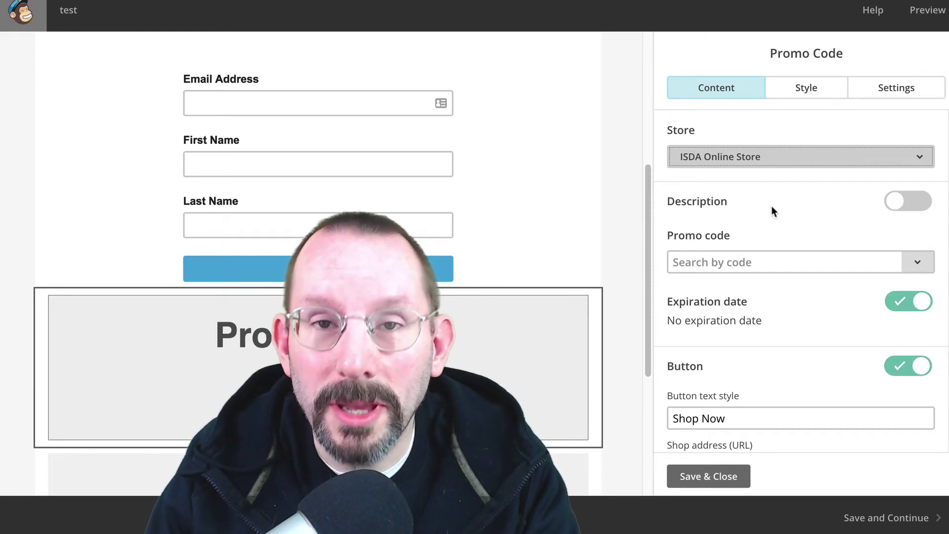
left_click(918, 262)
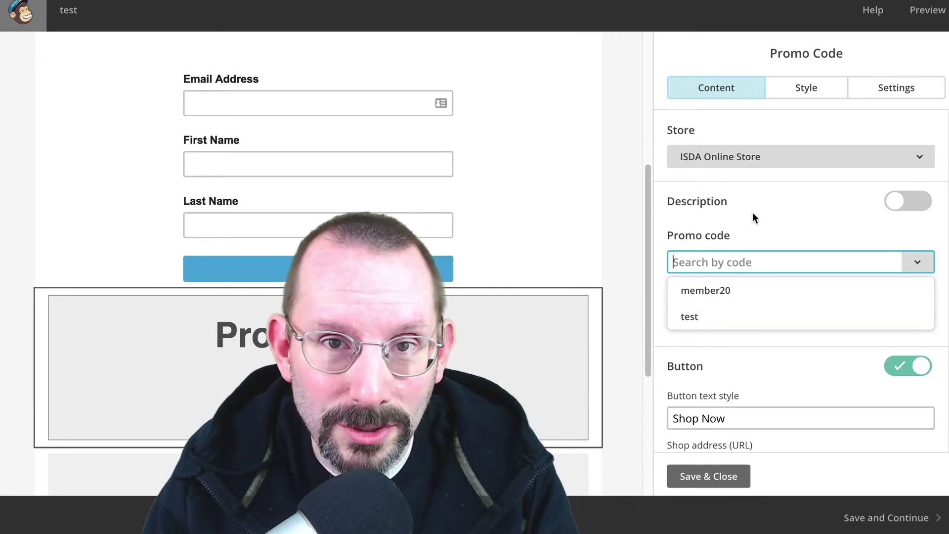
left_click(751, 126)
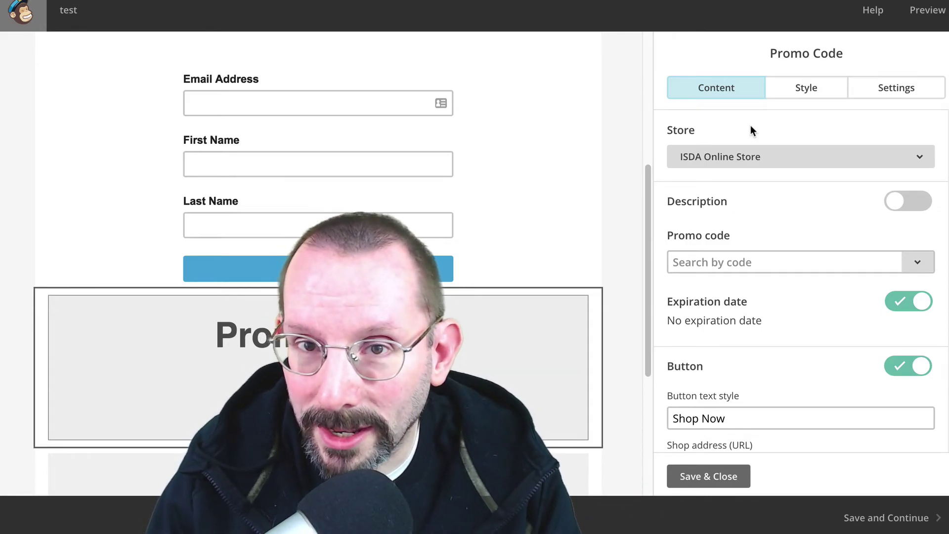
scroll(750, 127, "down", 1)
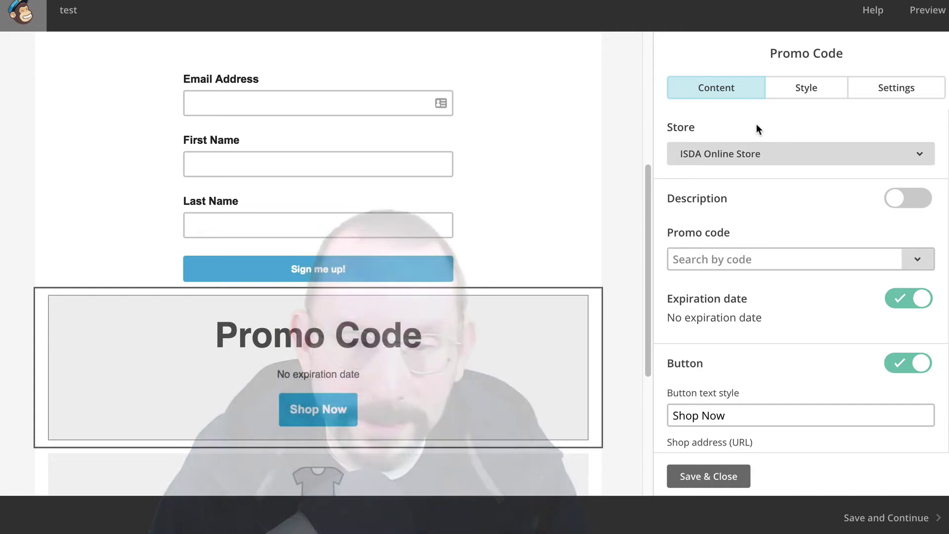
- Select the 'test' promo code, enable its 'test' description line, and save the block
left_click(927, 265)
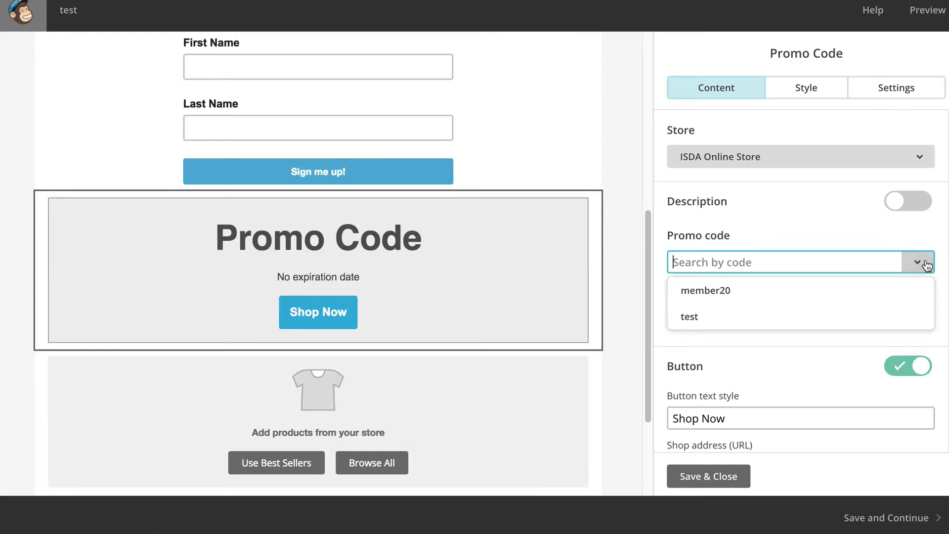
left_click(764, 312)
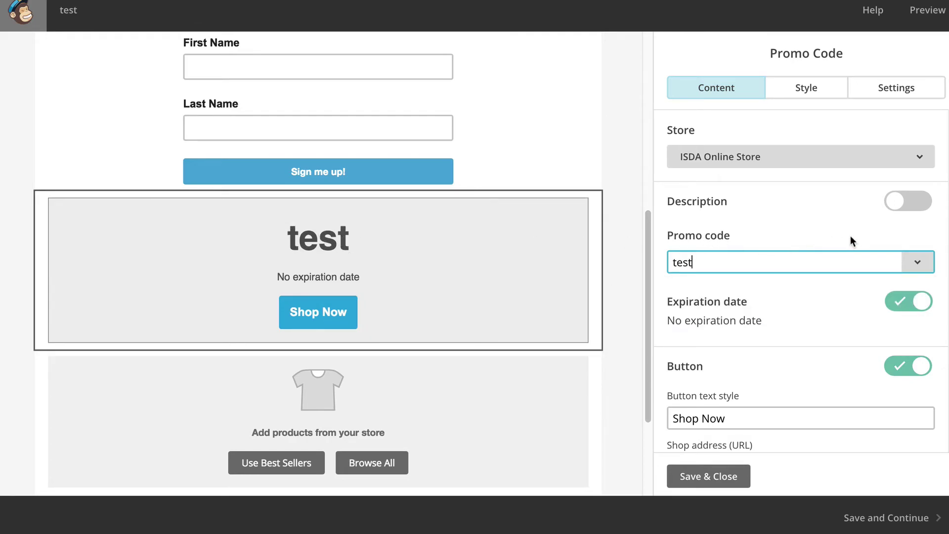
left_click(916, 201)
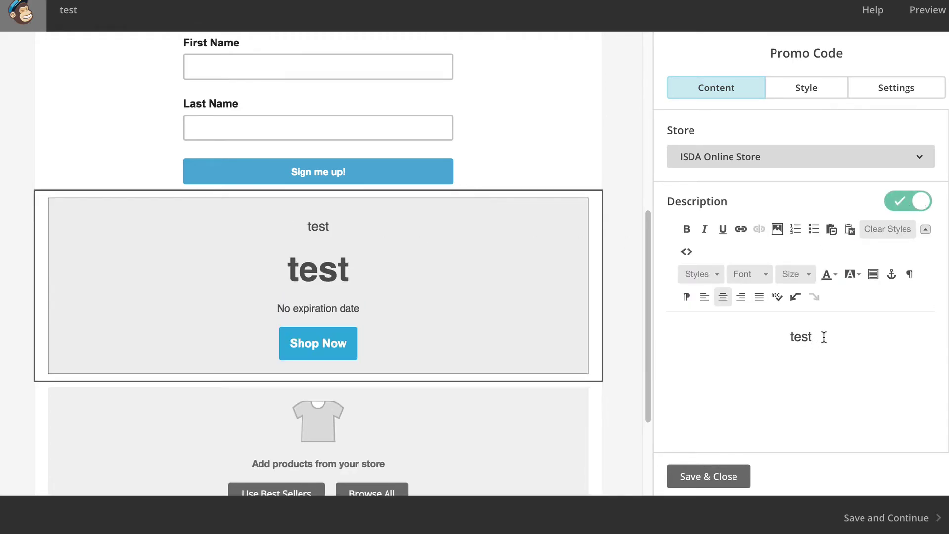
left_click_drag(815, 337, 770, 338)
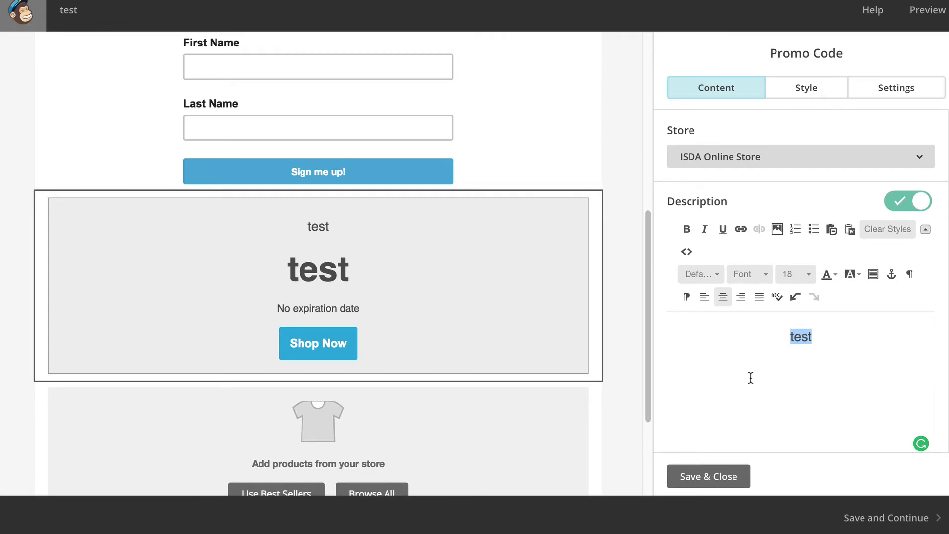
left_click(727, 484)
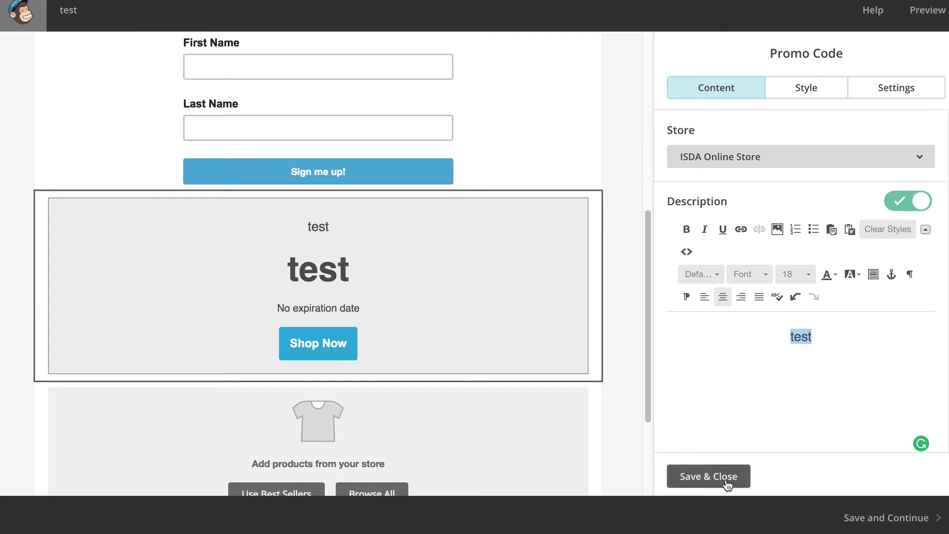
left_click(390, 260)
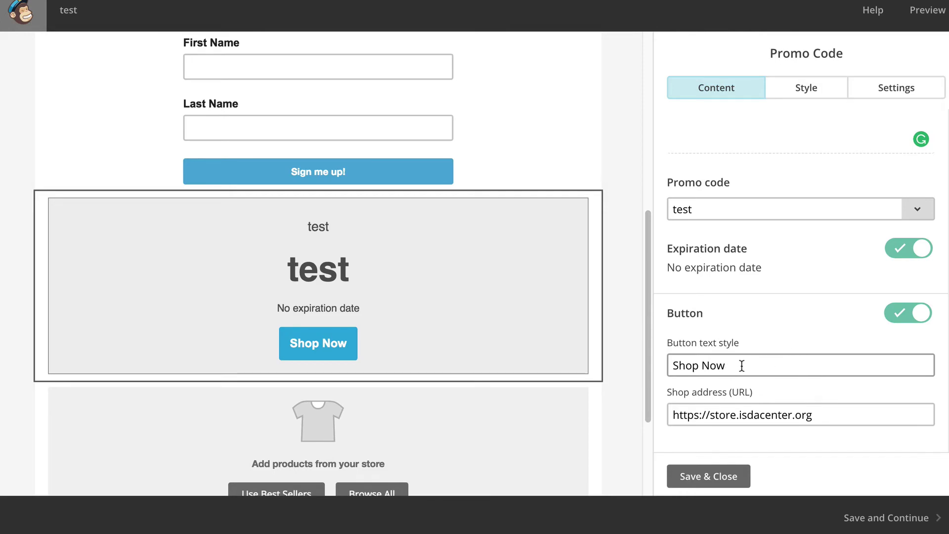
left_click_drag(731, 366, 670, 365)
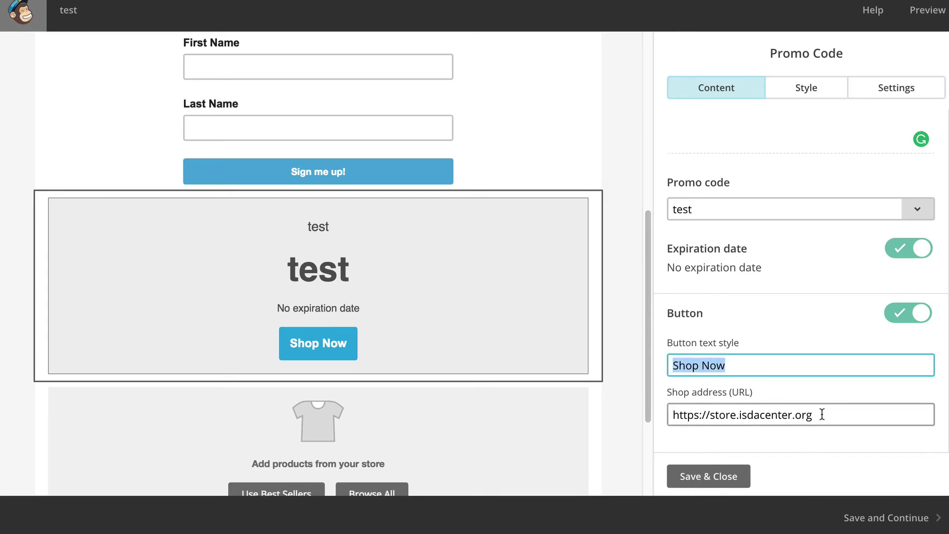
left_click(709, 476)
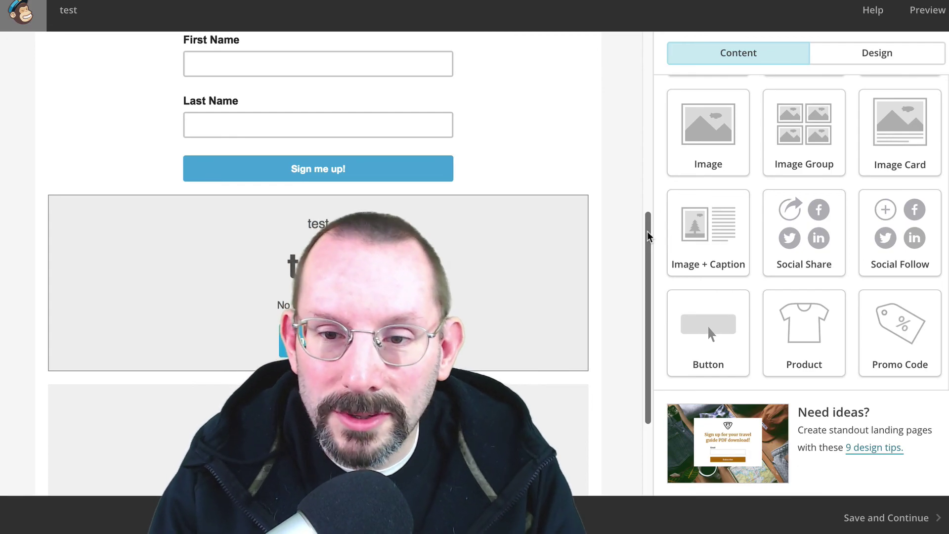
left_click_drag(649, 237, 651, 43)
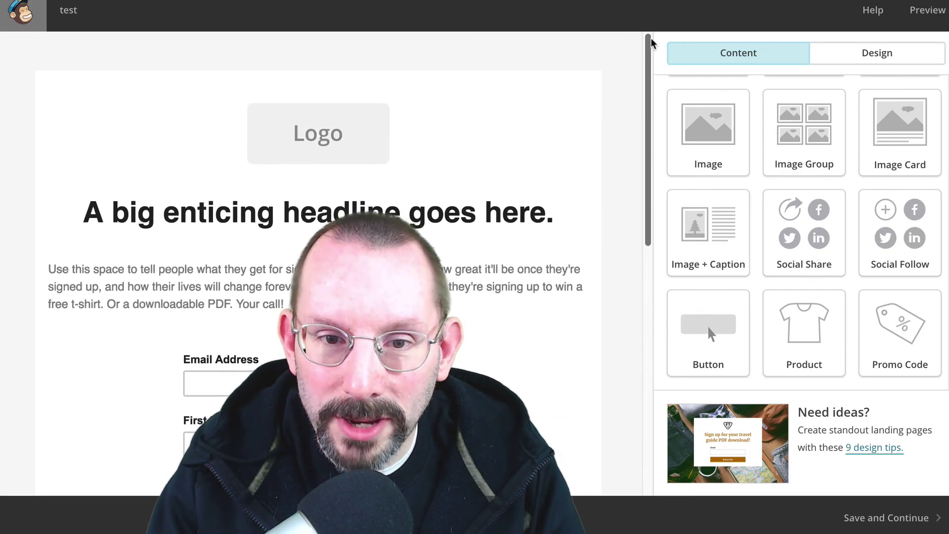